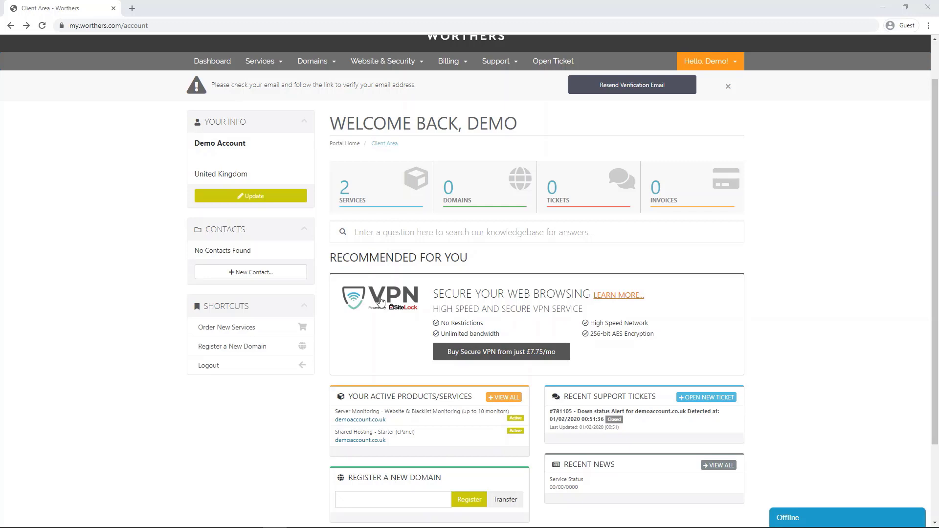
From Services, open the Starter hosting plan for demoaccount.co.uk and log into its cPanel
left_click(368, 190)
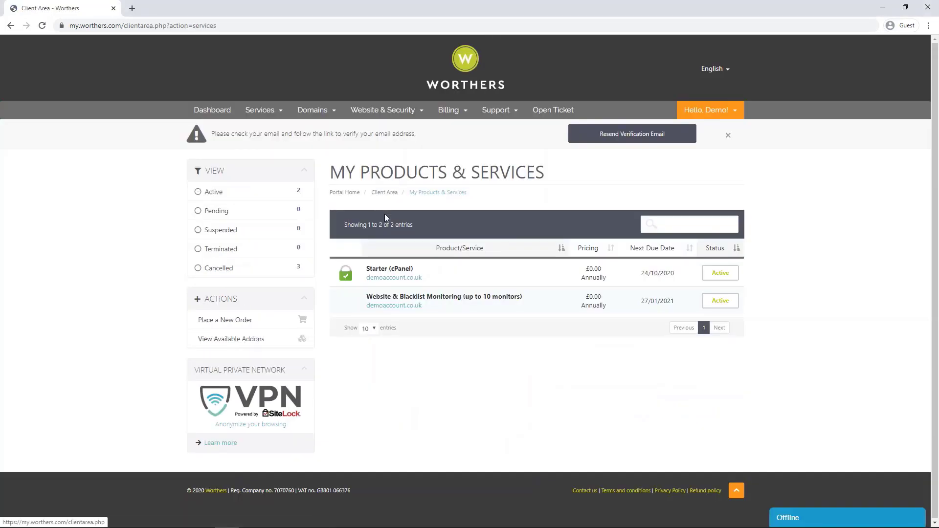
left_click(733, 276)
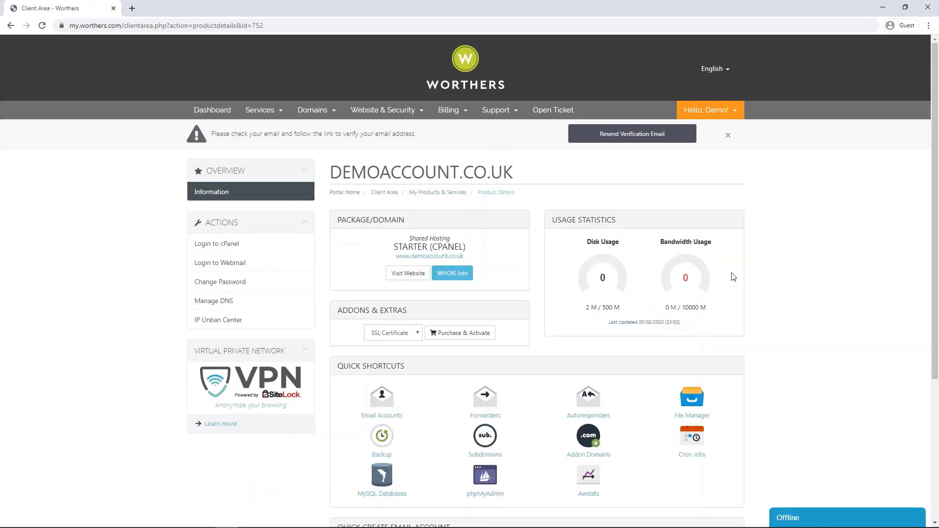
left_click(232, 249)
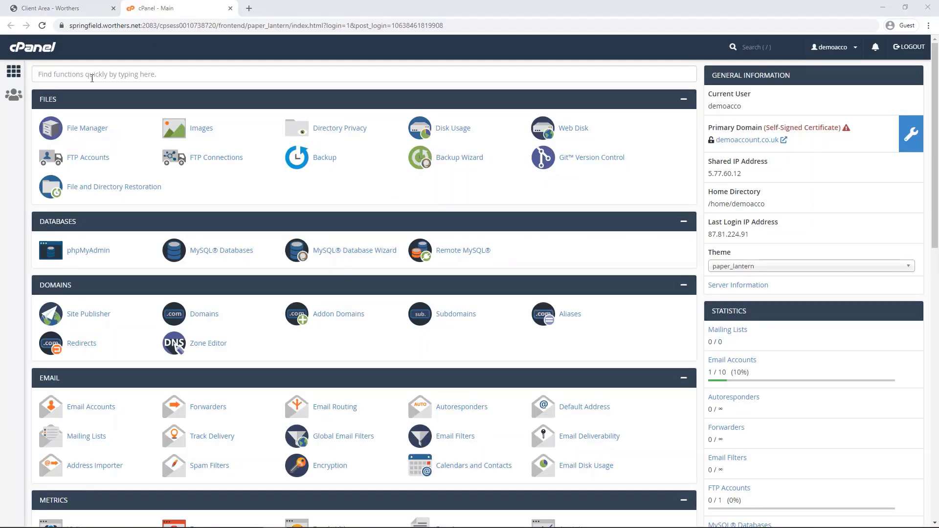
type("spa")
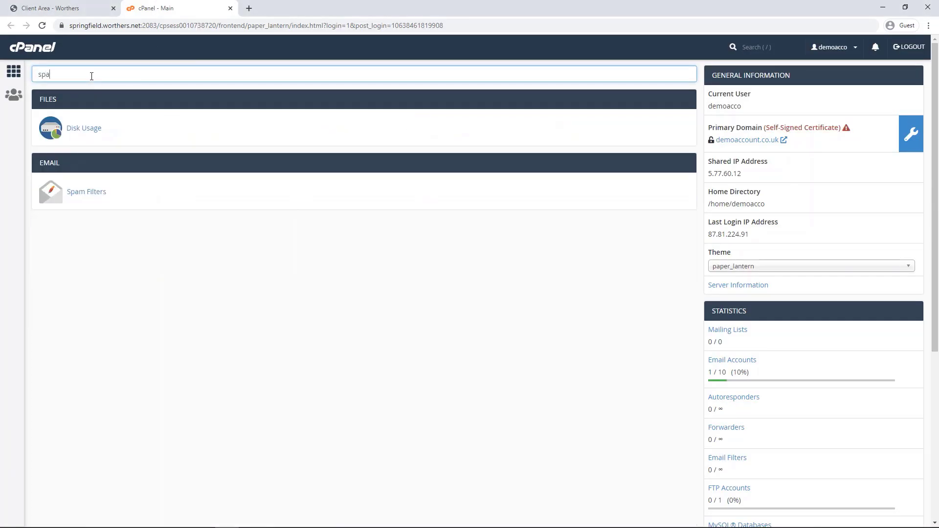
type("m filters")
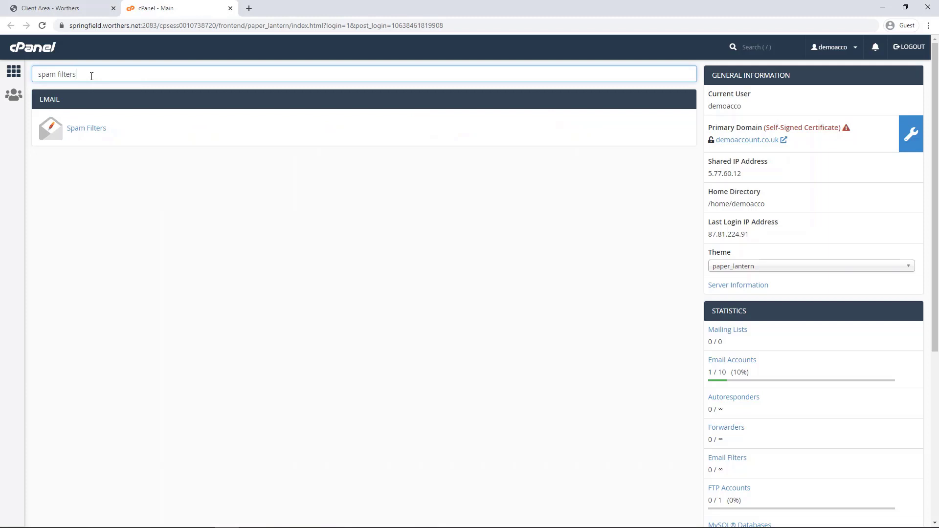
left_click(100, 135)
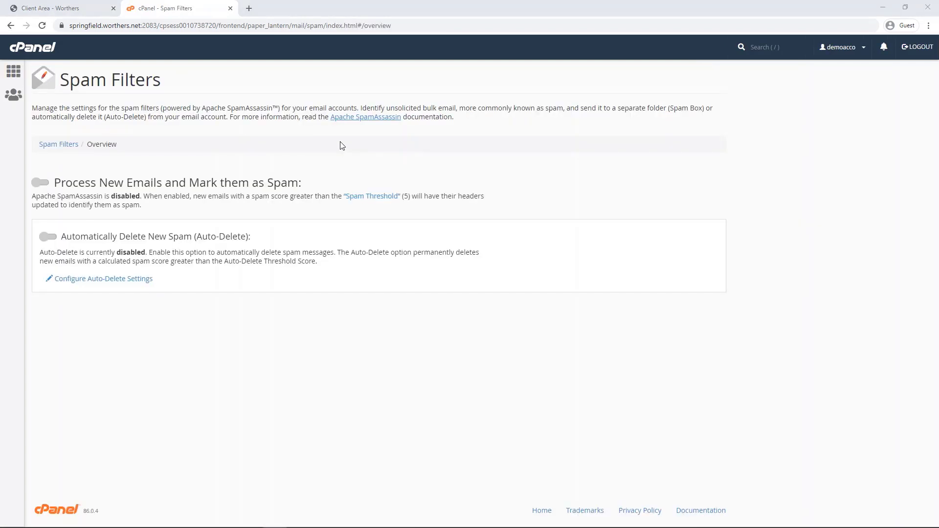